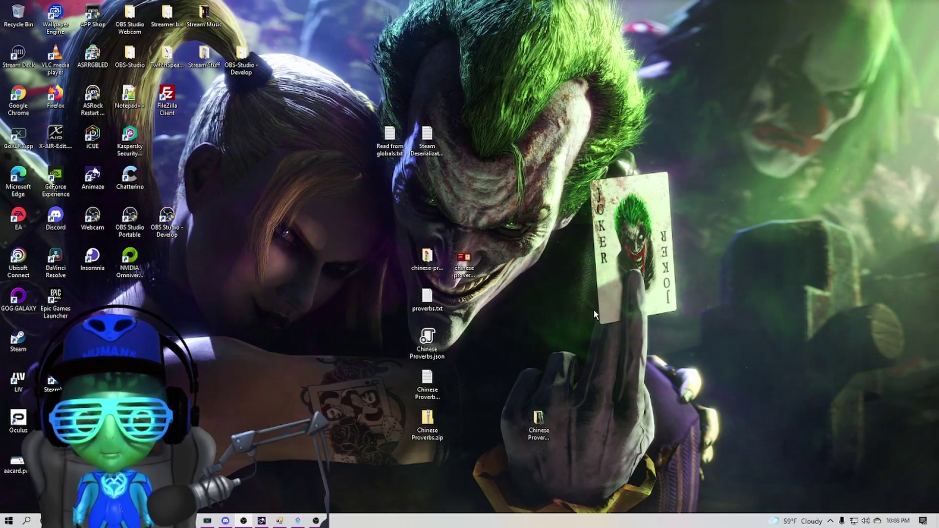
Step: Examine the Chinese Proverbs files on the desktop and open the chinese-proverbs folder to view its contents
left_click(427, 426)
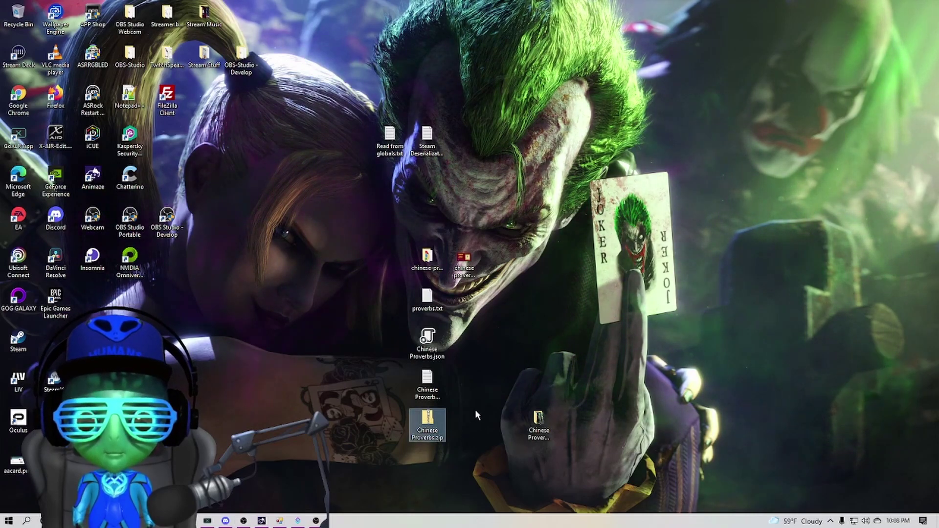
left_click(443, 376)
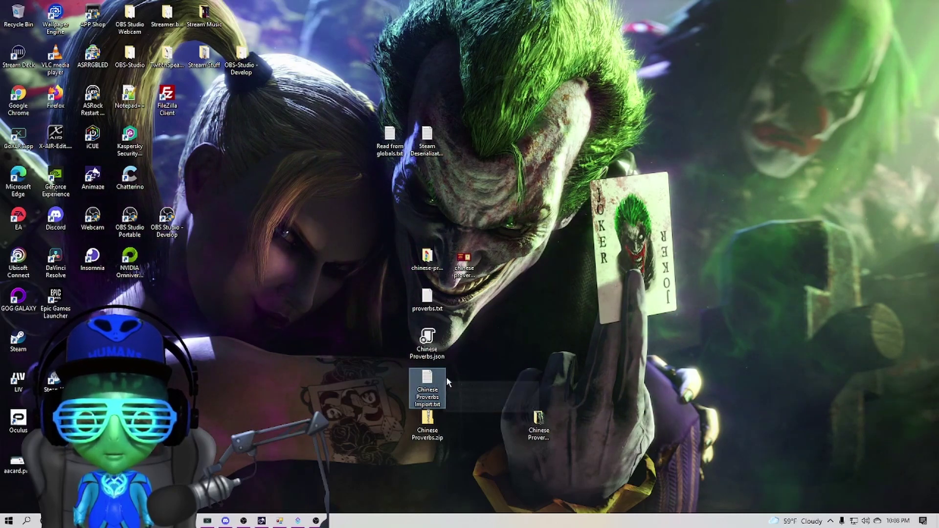
left_click(443, 353)
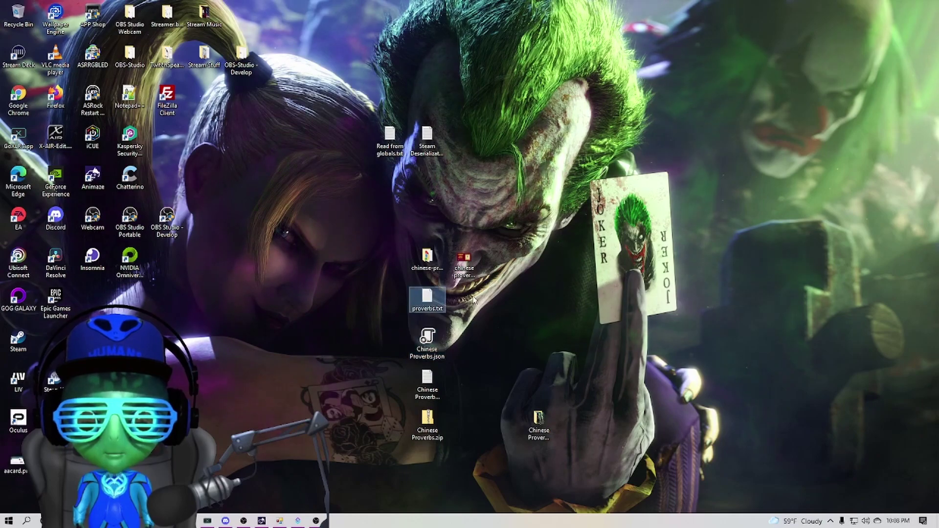
left_click(430, 263)
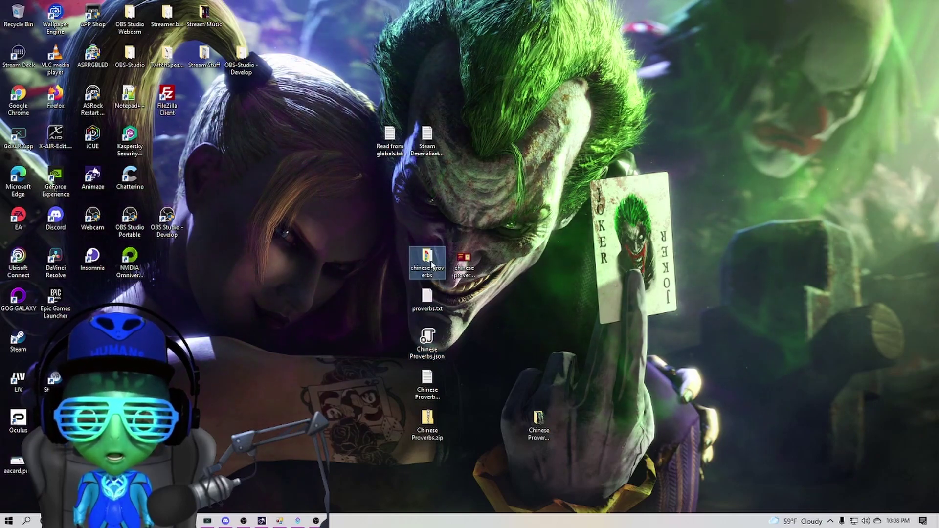
double_click(435, 270)
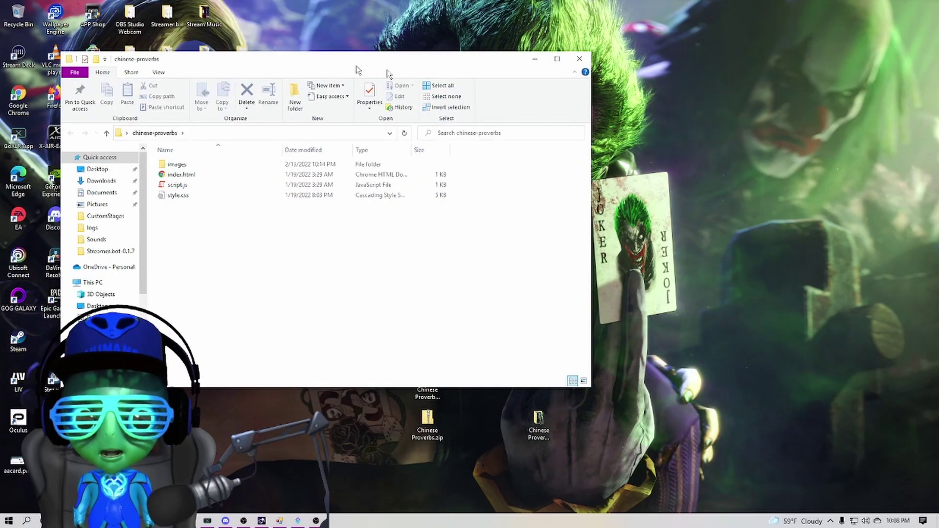
left_click_drag(332, 59, 515, 82)
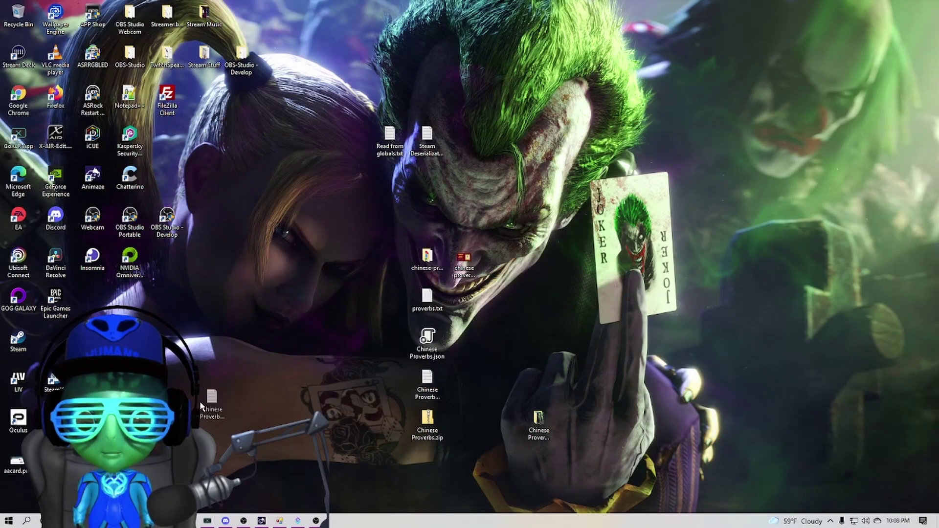
Step: Switch to Streamer.bot and preview the Chinese Proverbs import text file in the Import Actions dialog, closing it without importing
left_click(298, 521)
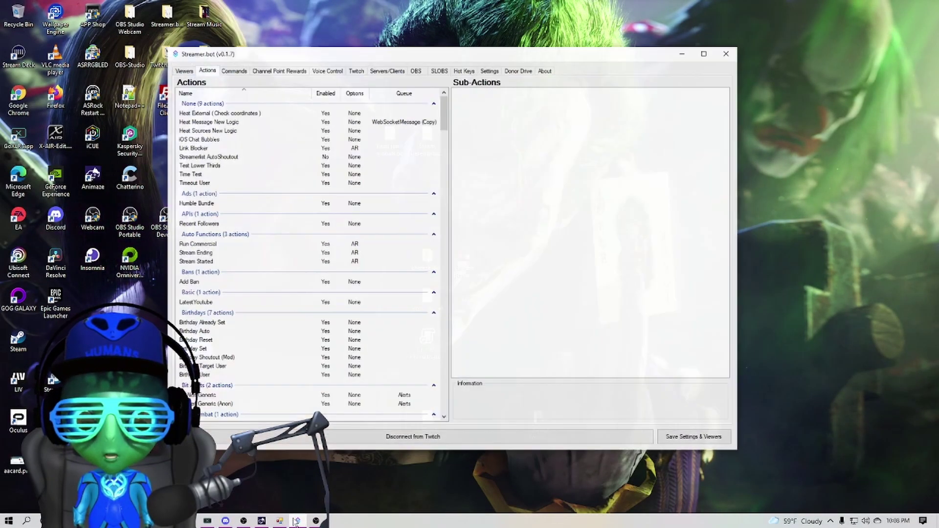
left_click_drag(356, 49, 419, 59)
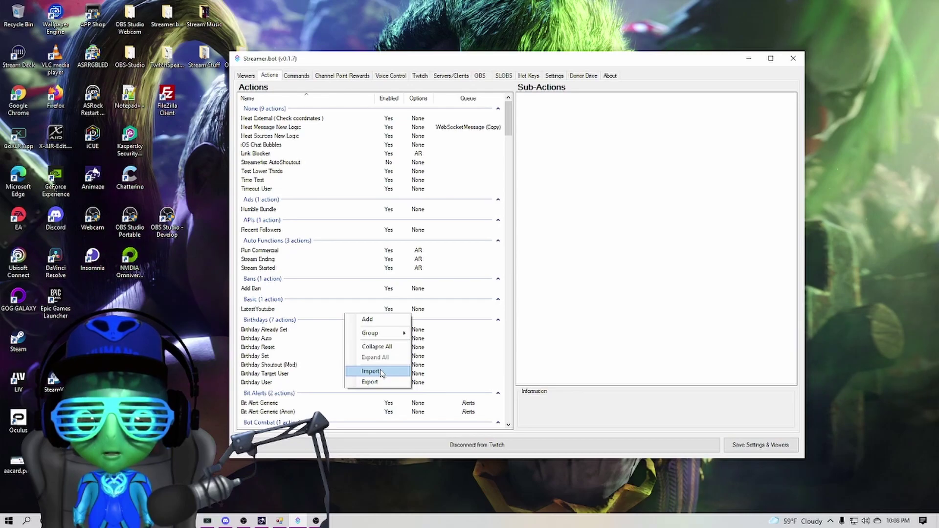
left_click(381, 373)
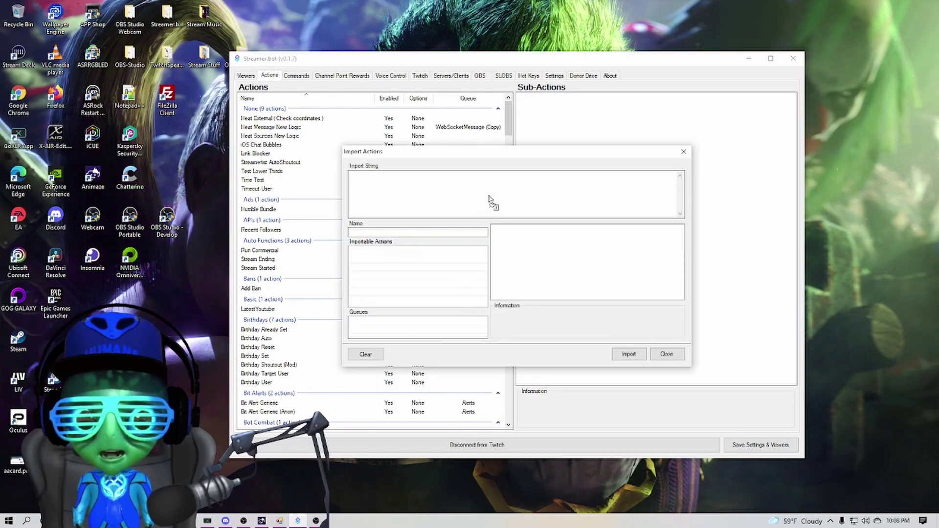
left_click_drag(491, 200, 490, 200)
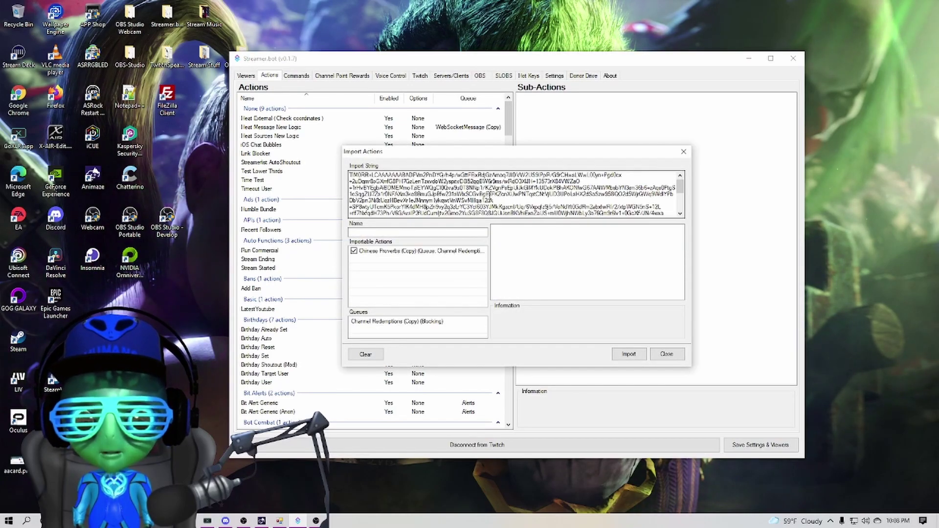
left_click(666, 354)
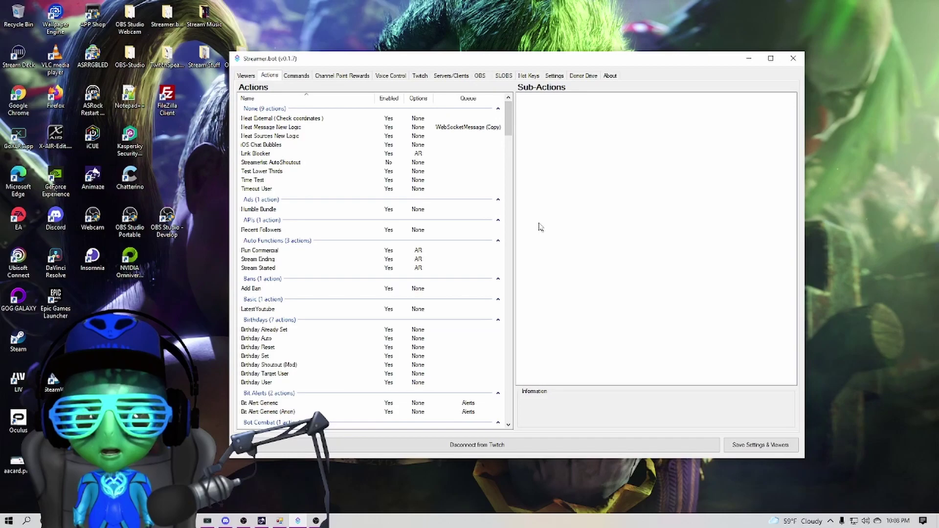
Step: Select the Chinese Proverbs action in the Channel Rewards group to show its sub-actions
left_click_drag(511, 126, 514, 193)
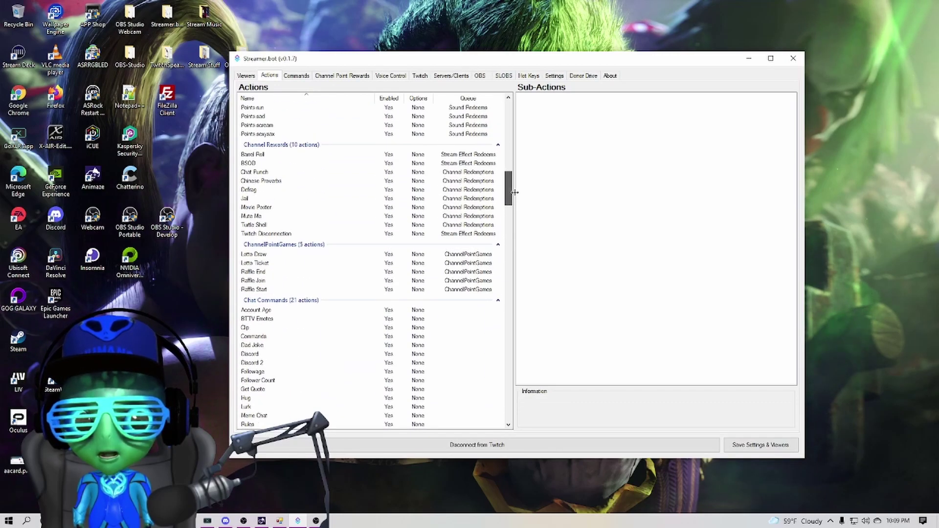
left_click(340, 182)
left_click_drag(549, 68, 567, 69)
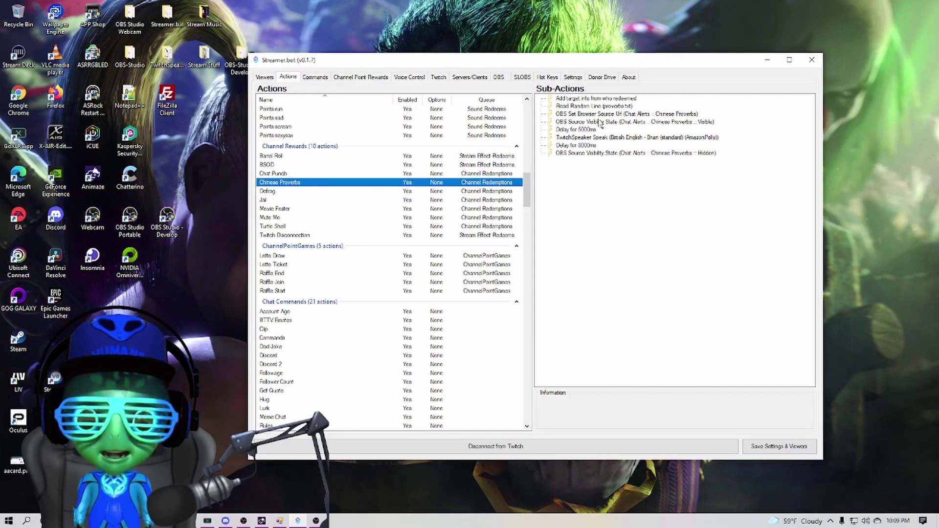
left_click(865, 225)
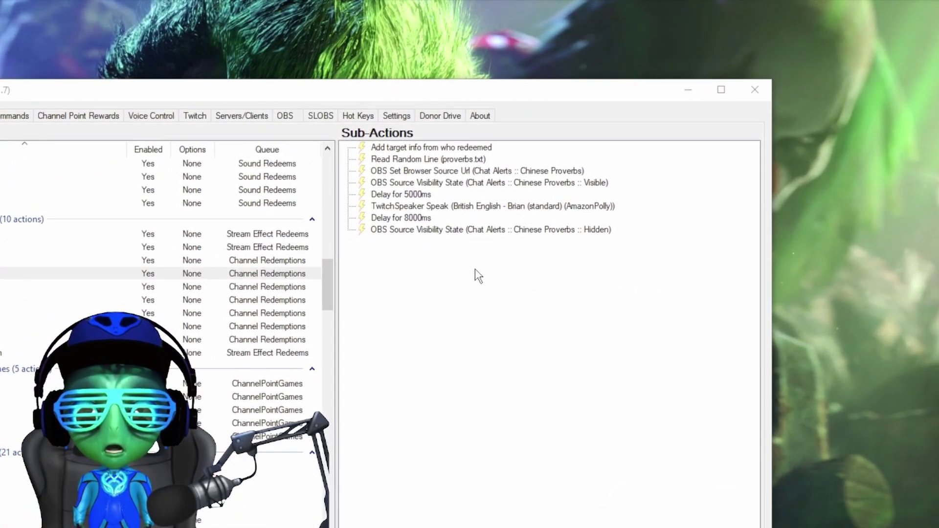
Step: Check which file the Read Random Line sub-action reads from and close its settings without changes
left_click(423, 160)
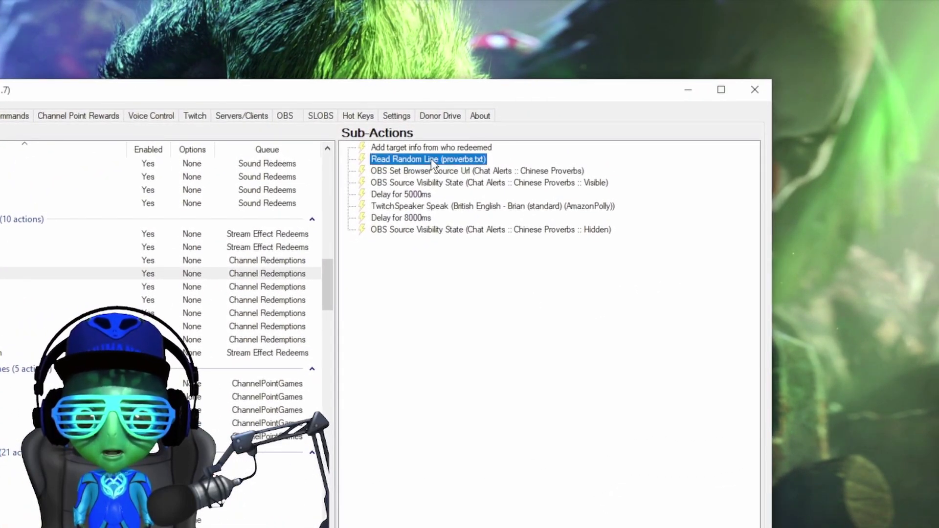
double_click(469, 163)
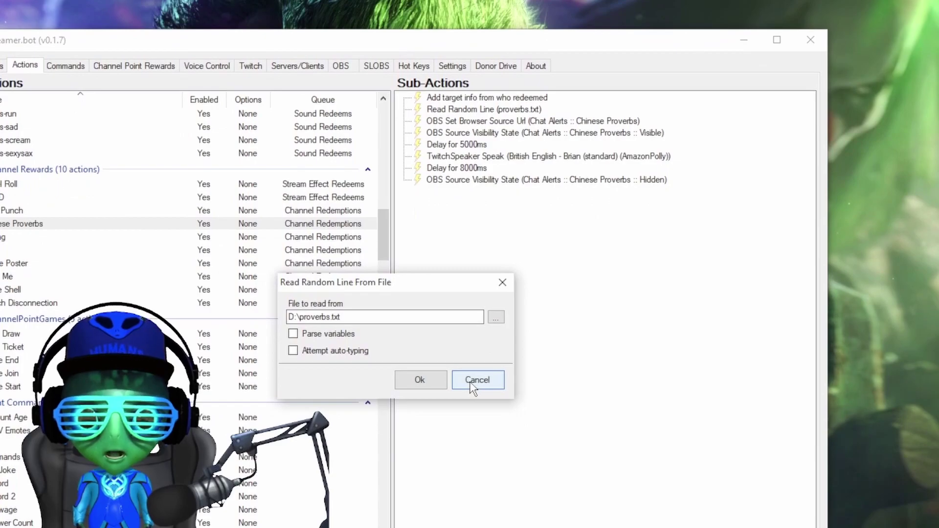
left_click(474, 384)
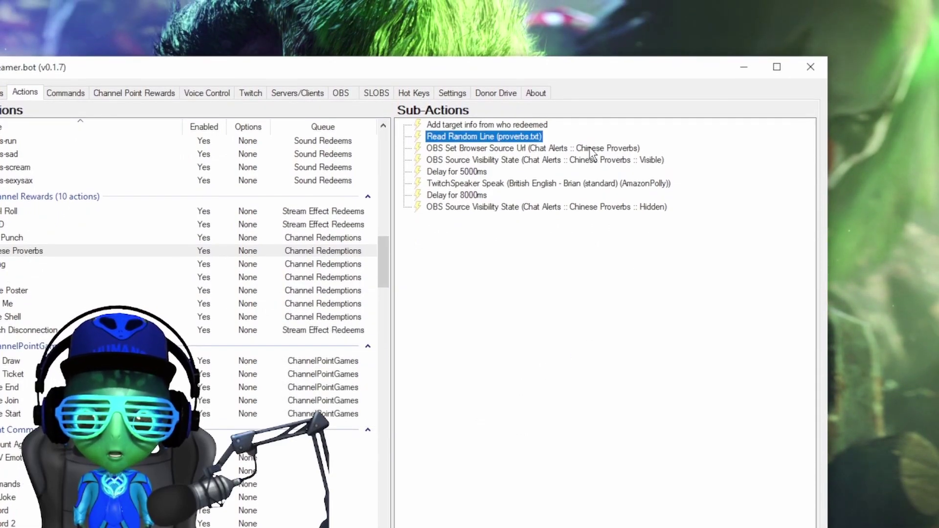
Step: Inspect the full URL and its query variables in the OBS Set Browser Source Url sub-action, and close it without changes
double_click(589, 146)
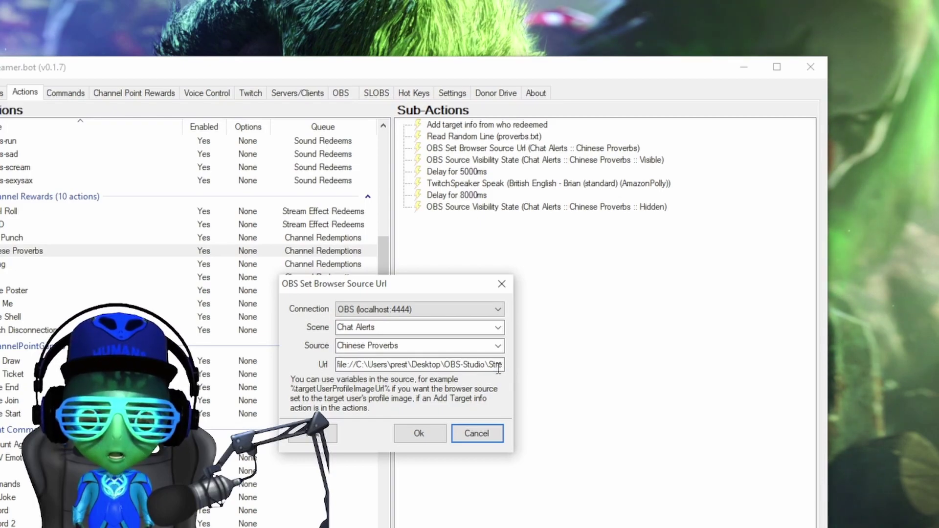
left_click_drag(495, 364, 516, 364)
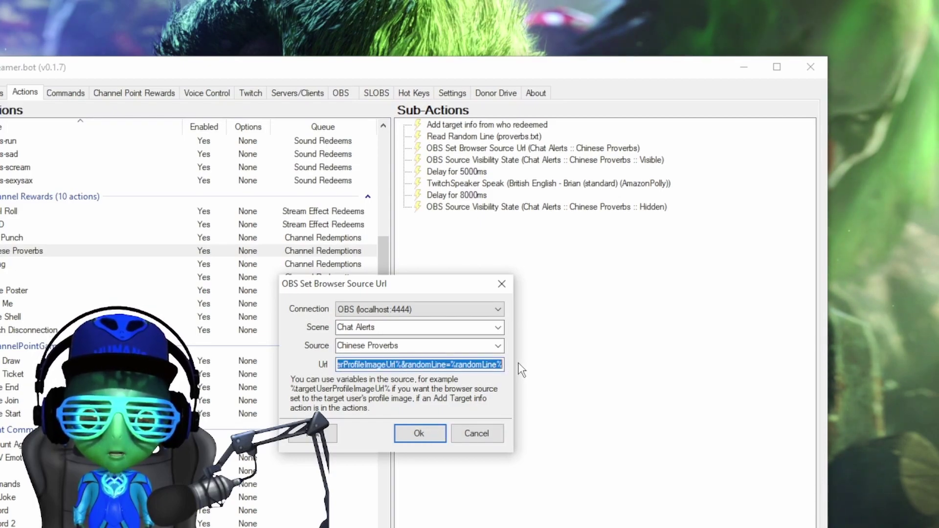
left_click(471, 367)
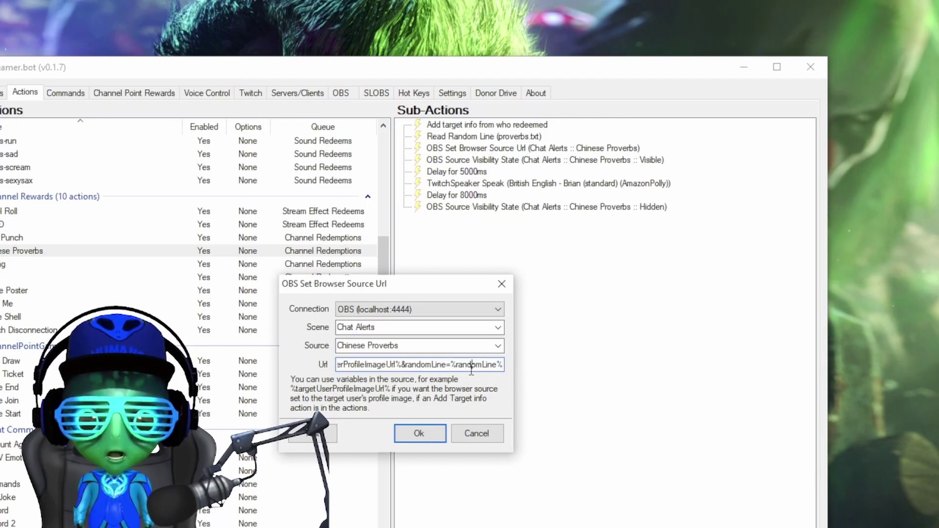
left_click_drag(419, 368, 334, 364)
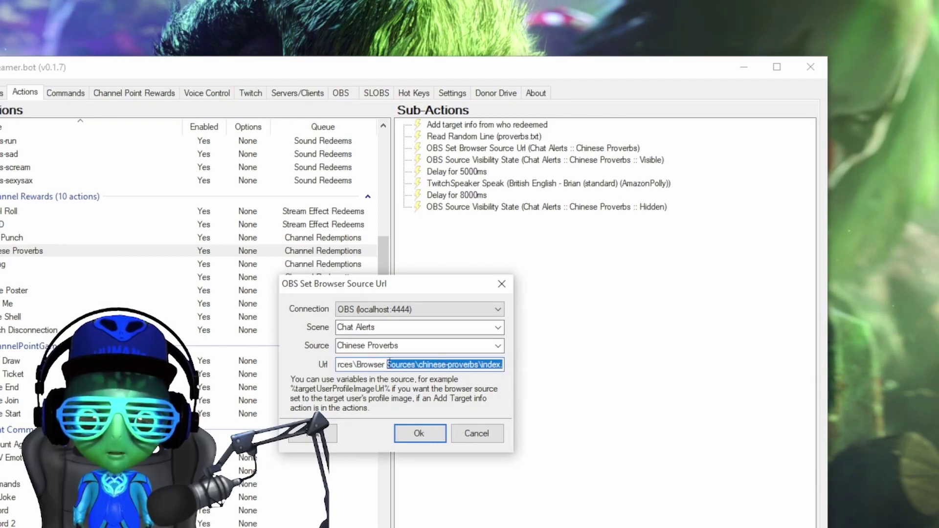
left_click(472, 362)
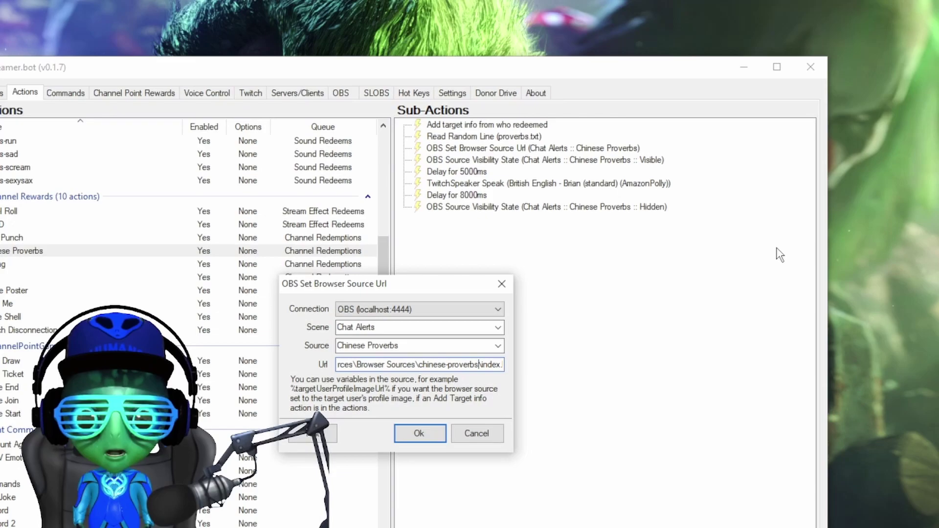
type("l?user=%u")
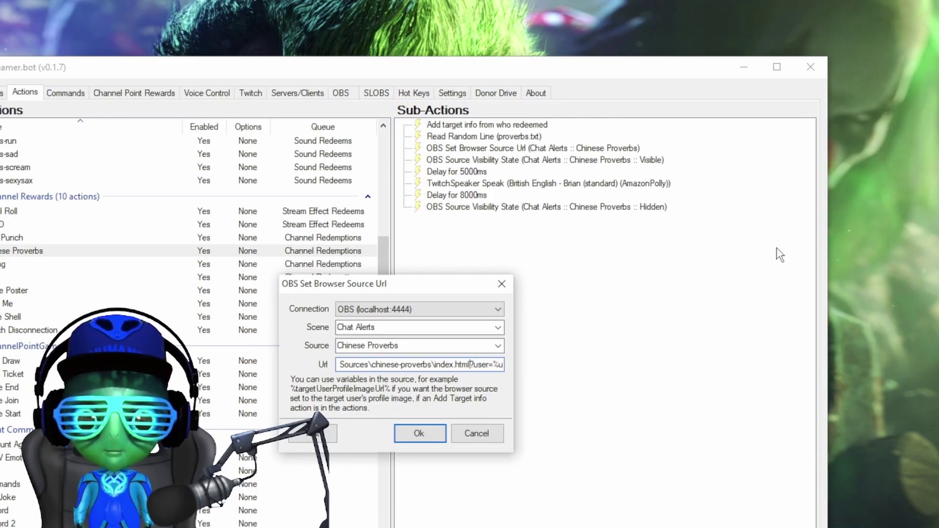
key("Left")
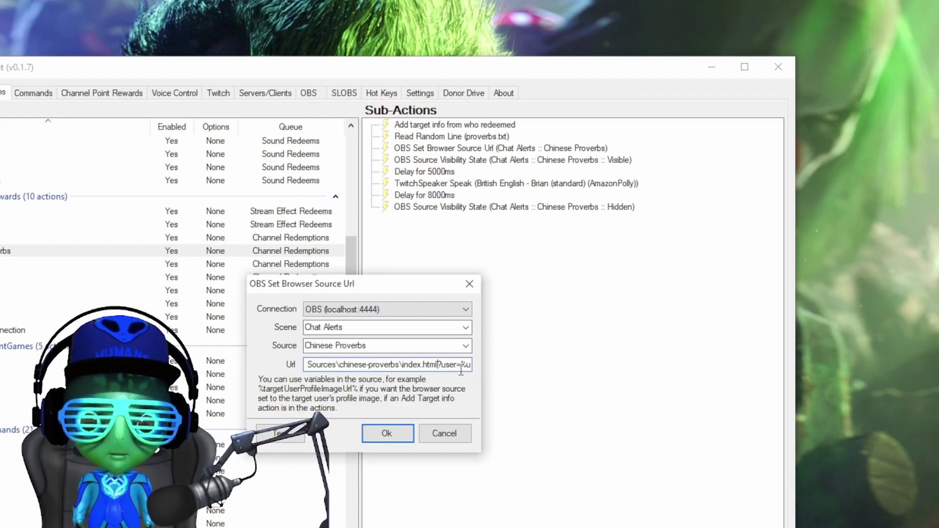
left_click(460, 364)
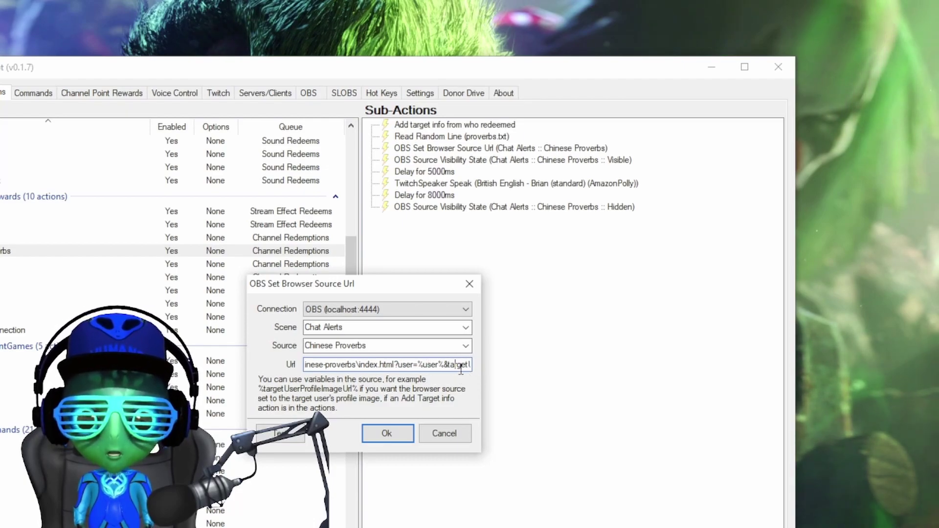
key("Right")
key("Right")
key("Right")
key("Right")
key("Right")
key("Right")
key("Right")
key("Right")
key("Right")
key("Right")
key("Right")
key("Right")
key("Right")
key("Right")
key("Right")
key("Right")
key("Right")
key("Right")
key("Right")
key("Right")
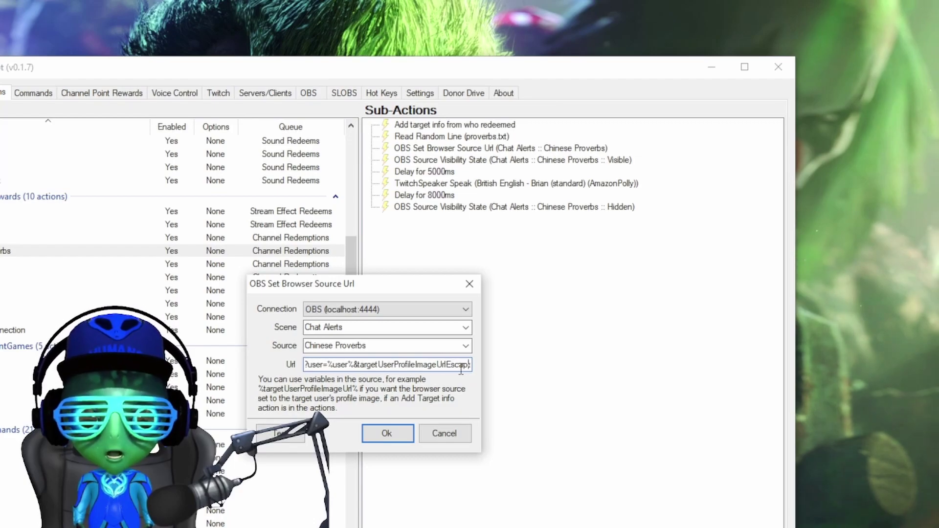
key("Right")
key("Right")
key("Right")
key("Right")
key("Right")
key("Right")
key("Right")
key("Right")
key("Right")
key("Right")
key("Right")
key("Right")
key("Right")
key("Right")
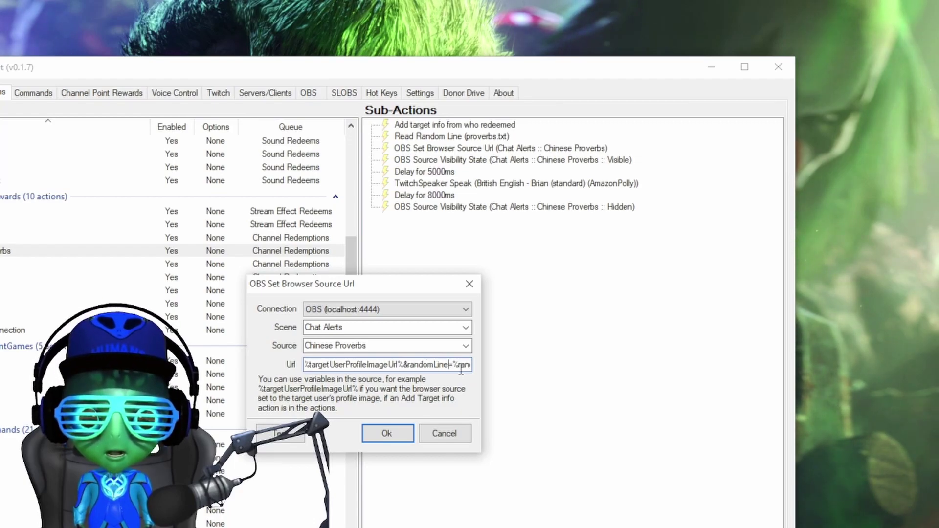
key("Right")
key("Right")
key("Right")
key("Right")
key("Right")
key("Right")
key("Right")
key("Right")
key("Right")
key("Right")
key("Right")
key("Right")
key("Right")
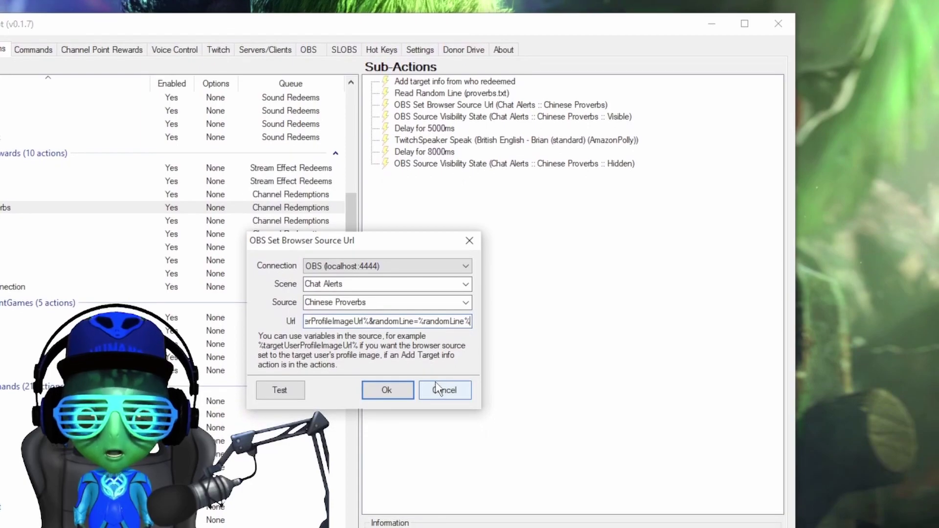
left_click(436, 383)
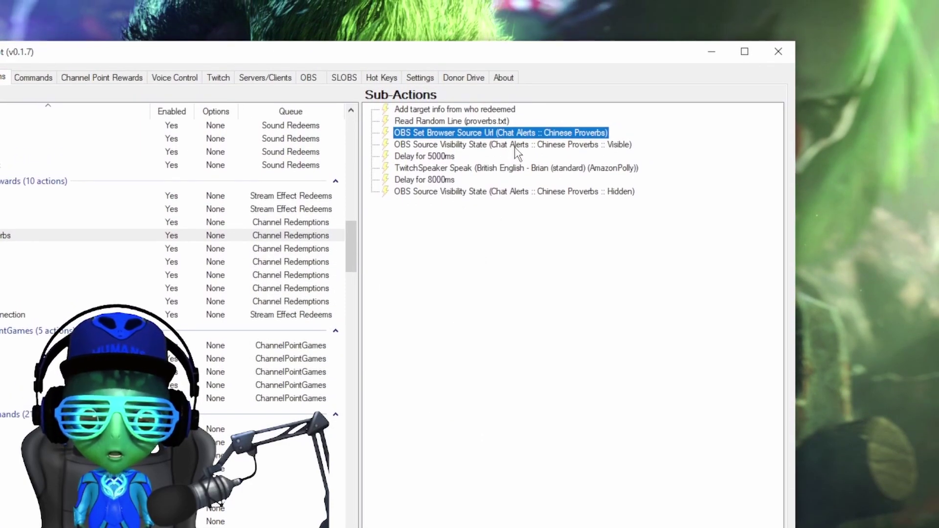
Step: Review the scene, source and state in the sub-action that makes the Chinese Proverbs source visible, and cancel out of it
left_click(514, 131)
double_click(515, 147)
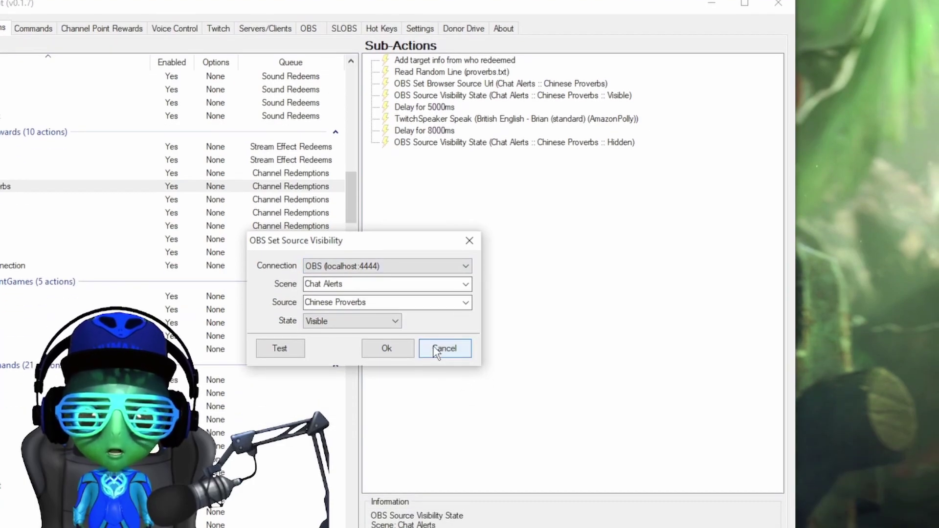
left_click(436, 350)
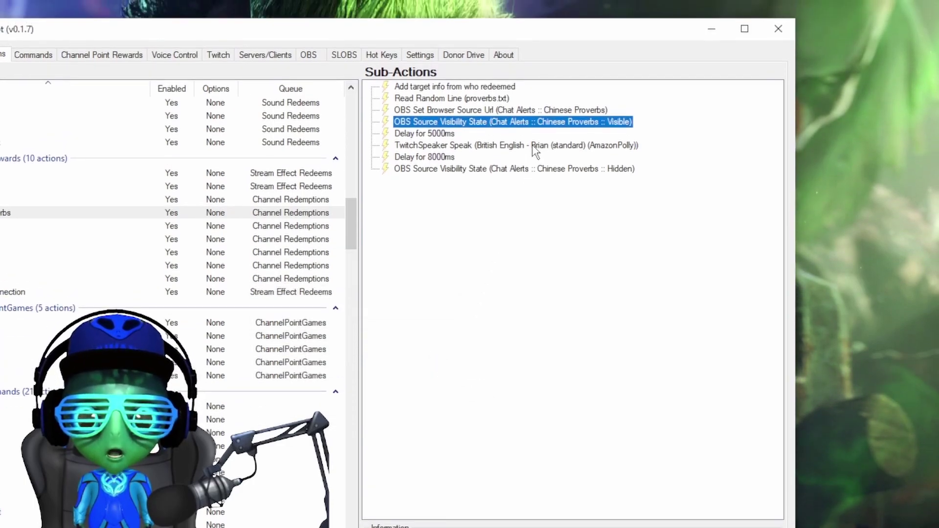
Step: Review the TwitchSpeaker Speak sub-action's voice alias and message without changing them, and save the settings and viewers
left_click(534, 146)
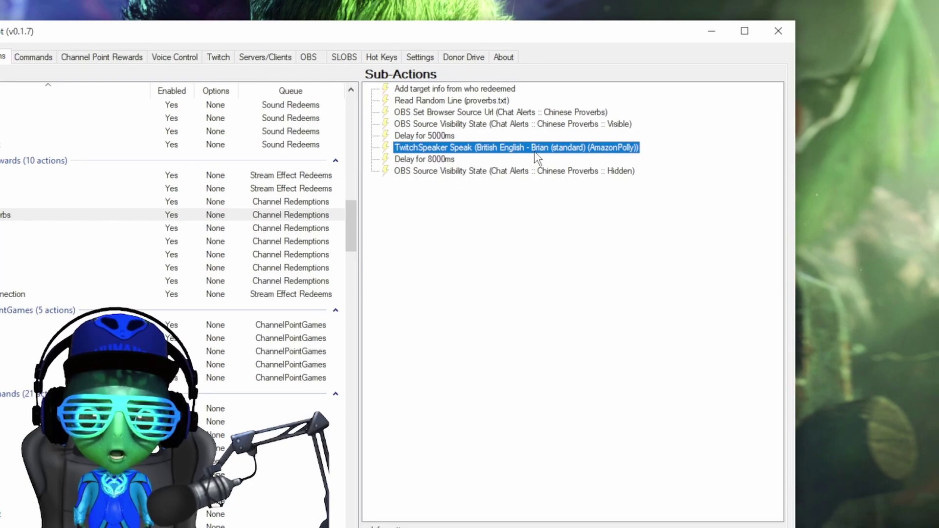
double_click(536, 149)
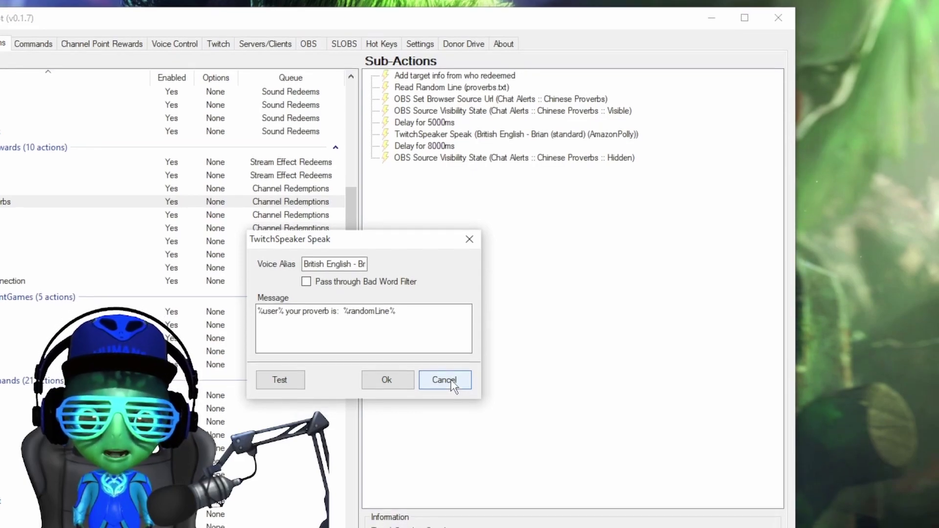
left_click(444, 380)
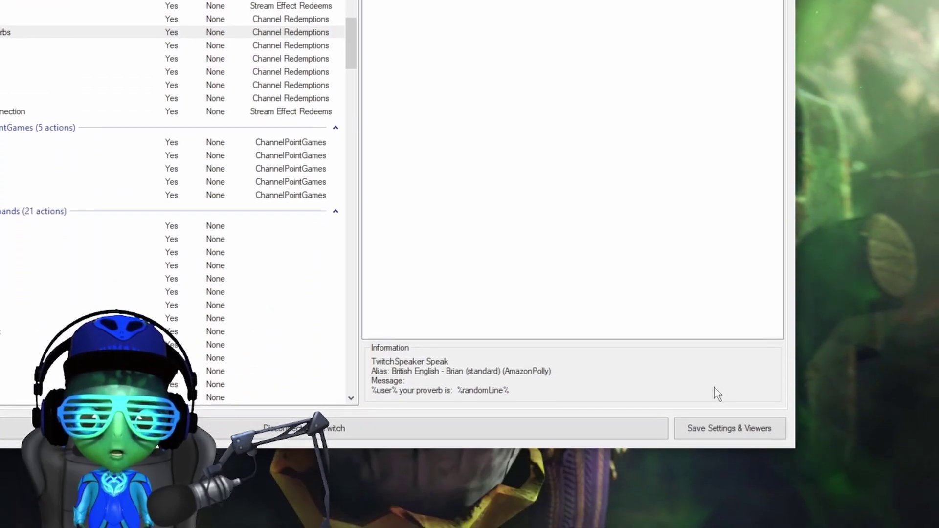
left_click(718, 429)
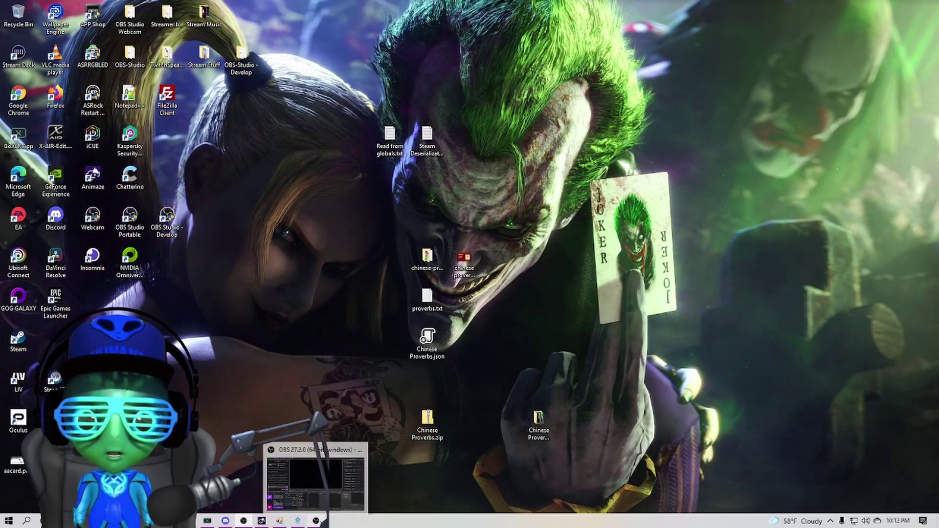
Step: In OBS, use Source Copy to load a scene from Chinese Proverbs.json on the Desktop
left_click(316, 520)
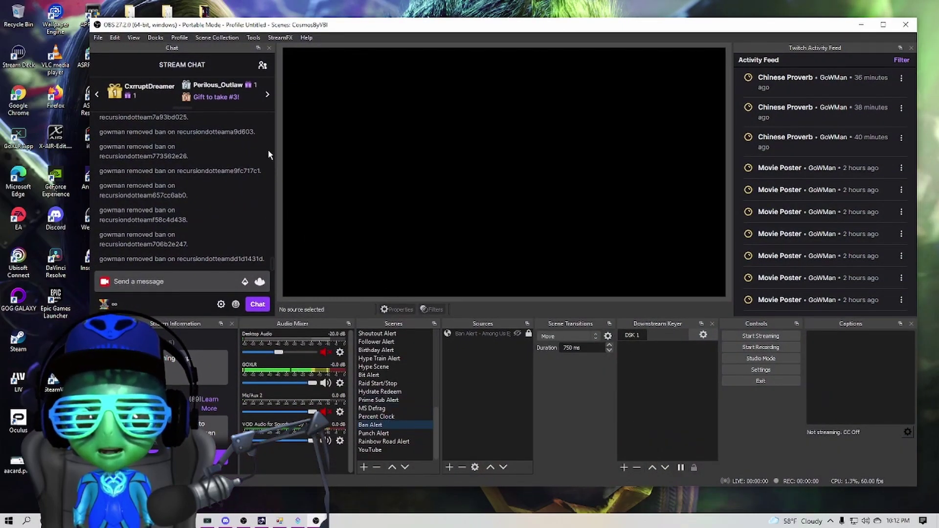
left_click(254, 38)
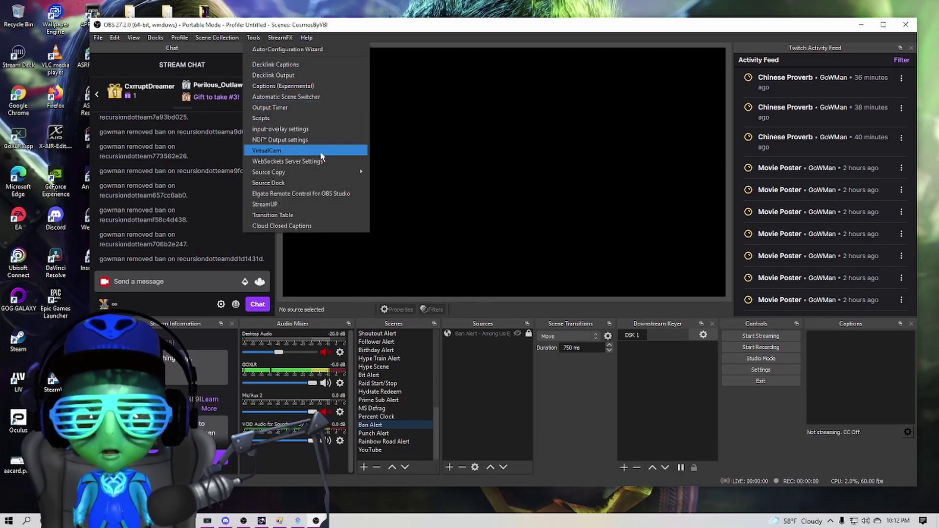
mouse_move(342, 172)
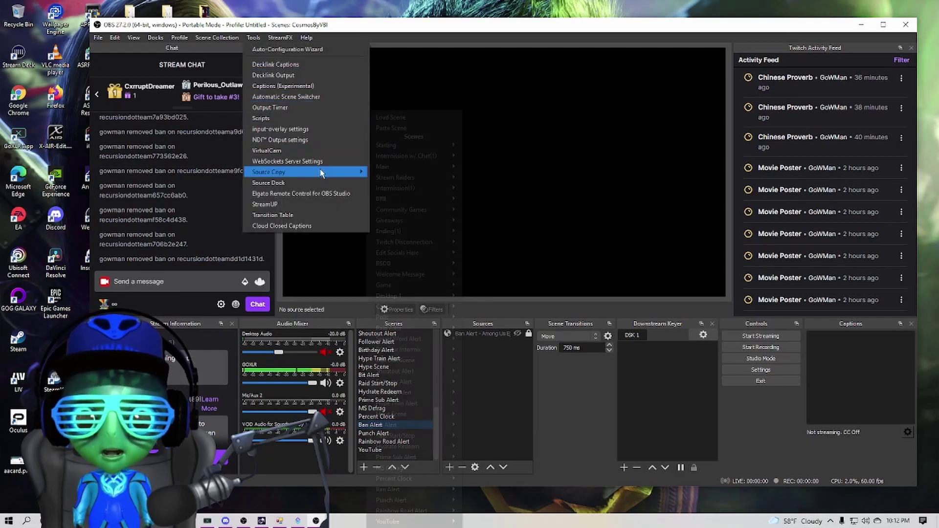
left_click(418, 119)
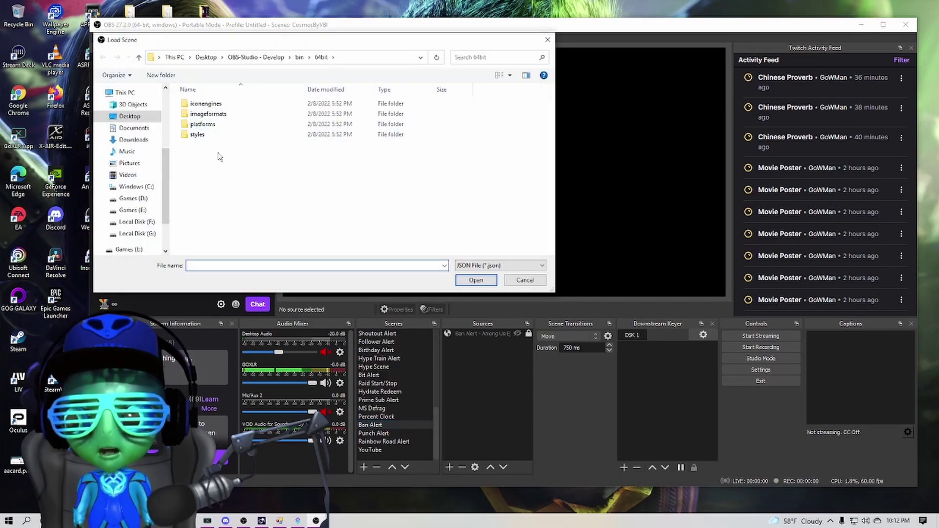
left_click(140, 121)
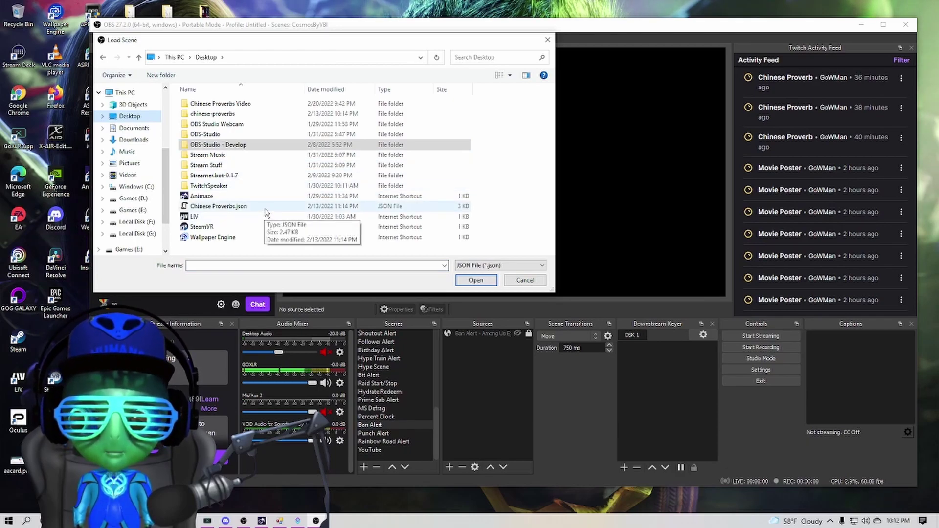
left_click(266, 213)
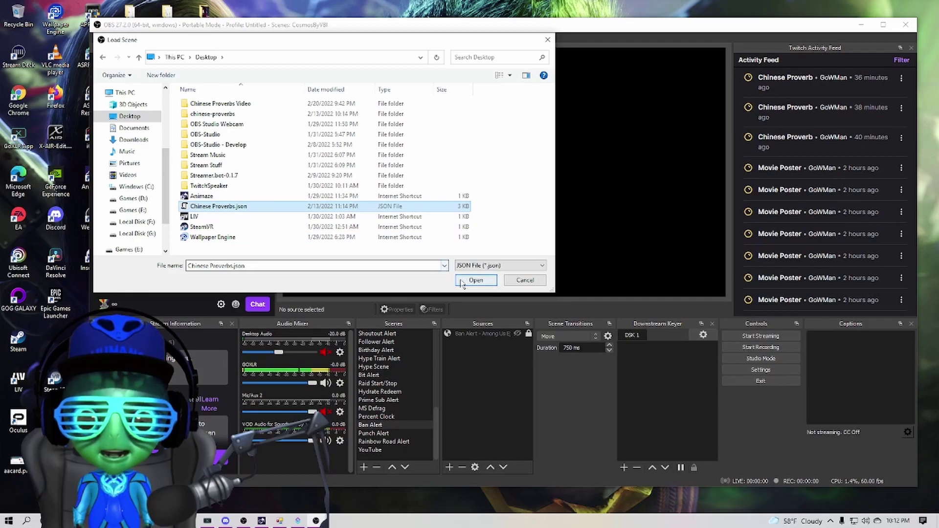
left_click(476, 279)
Step: Switch to the Chat Alerts scene, select its Chinese Proverbs source, and minimize OBS
scroll(437, 441, "down", 1)
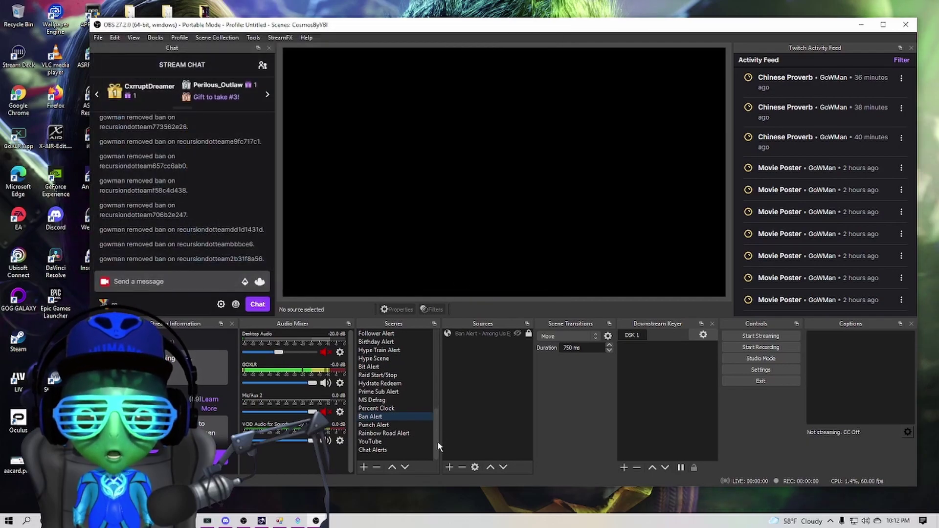
left_click(387, 450)
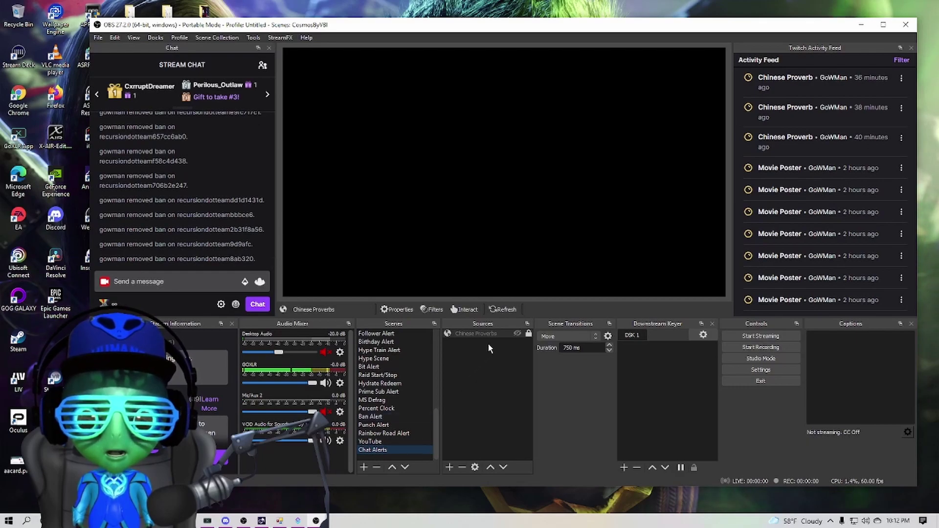
left_click(470, 333)
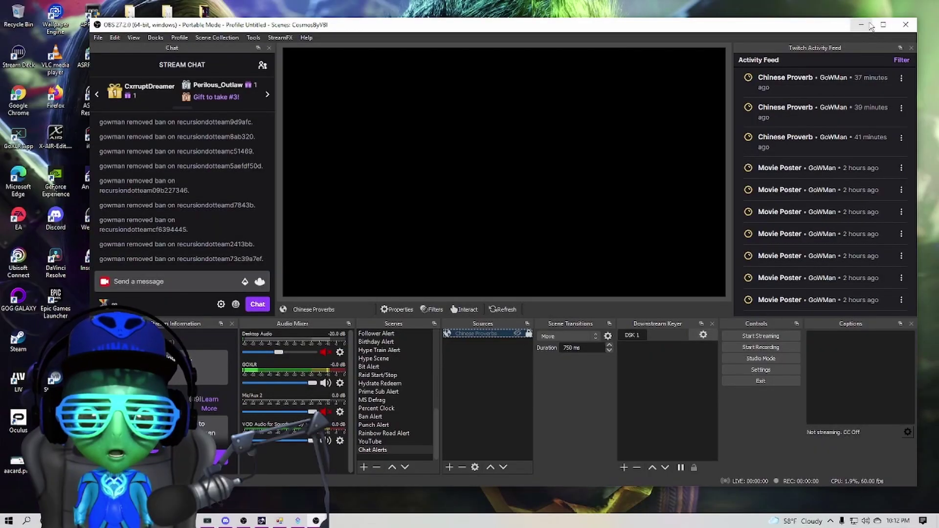
left_click(869, 24)
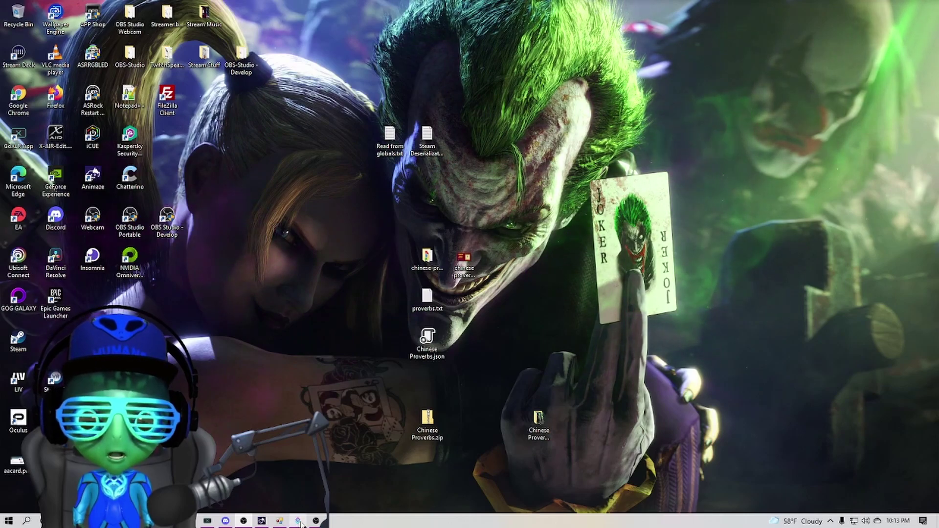
Step: Switch to Streamer.bot's channel point rewards, look over the blank form for adding a reward, and cancel it
mouse_move(298, 522)
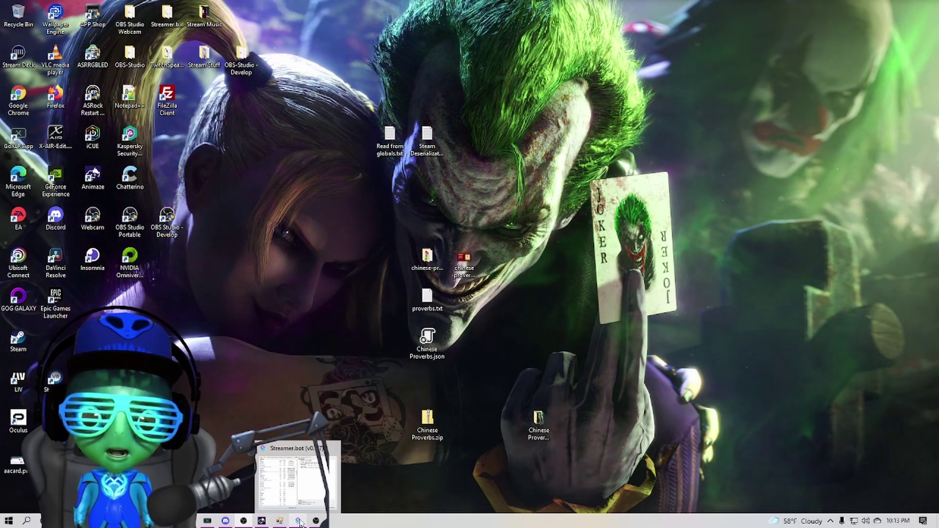
left_click(299, 522)
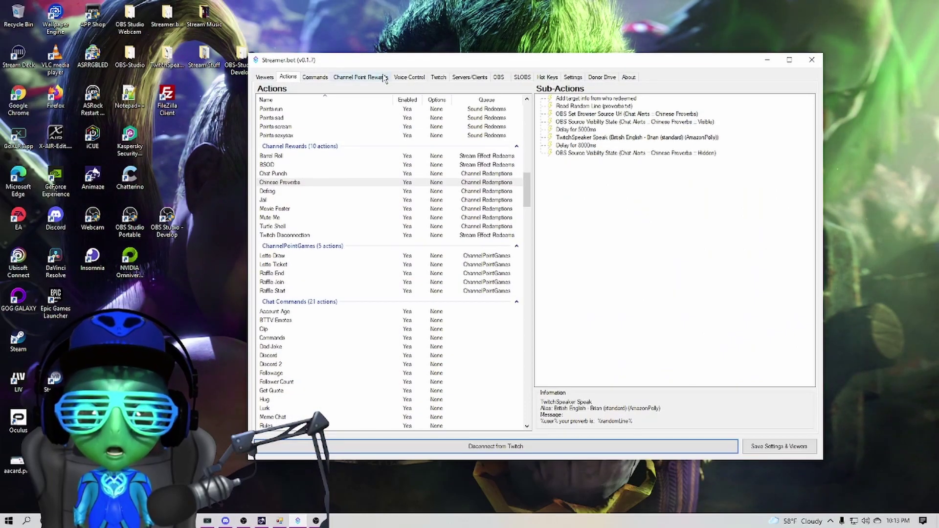
left_click(361, 78)
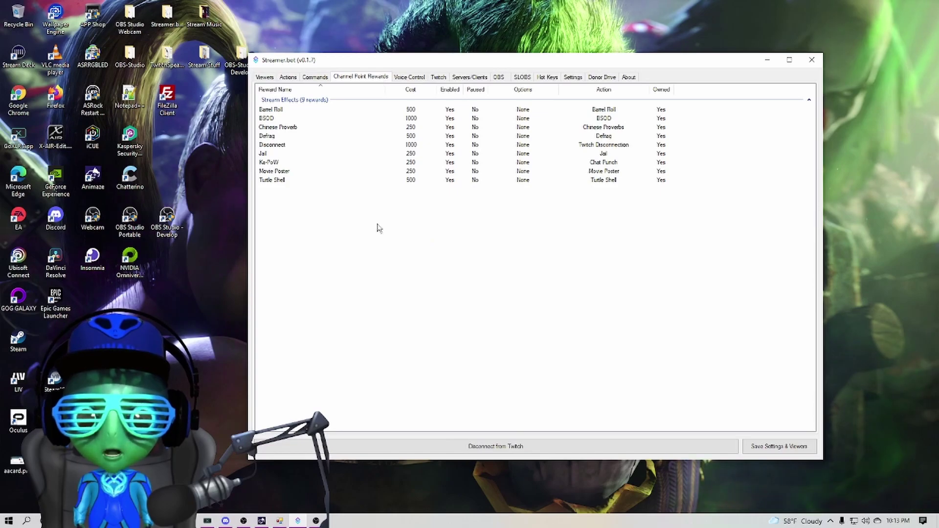
left_click(395, 231)
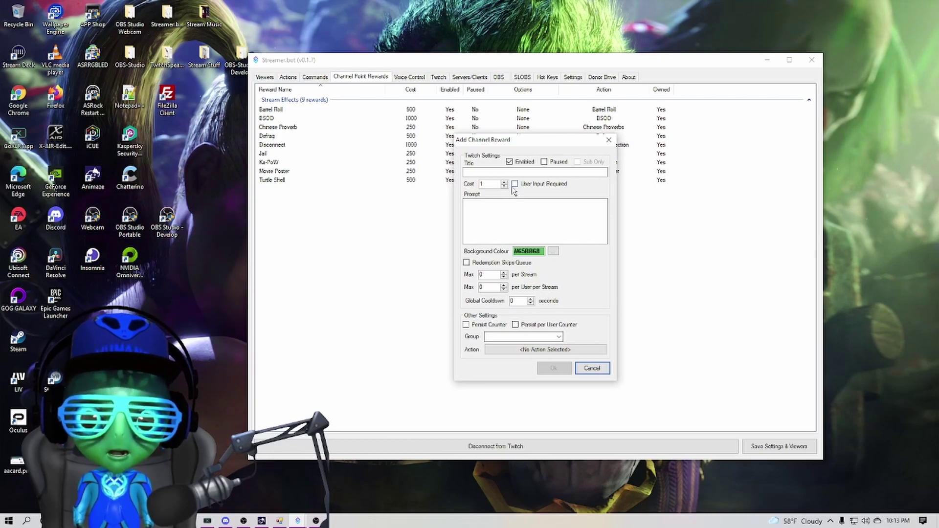
left_click(604, 370)
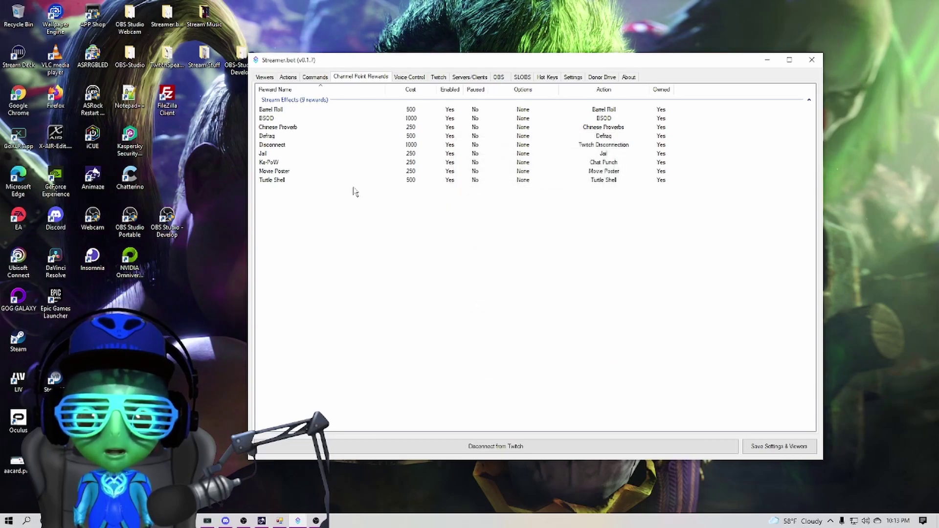
Step: Review the Chinese Proverb reward's cost, prompt, cooldown and linked action, accept it unchanged, and save the settings and viewers
double_click(301, 128)
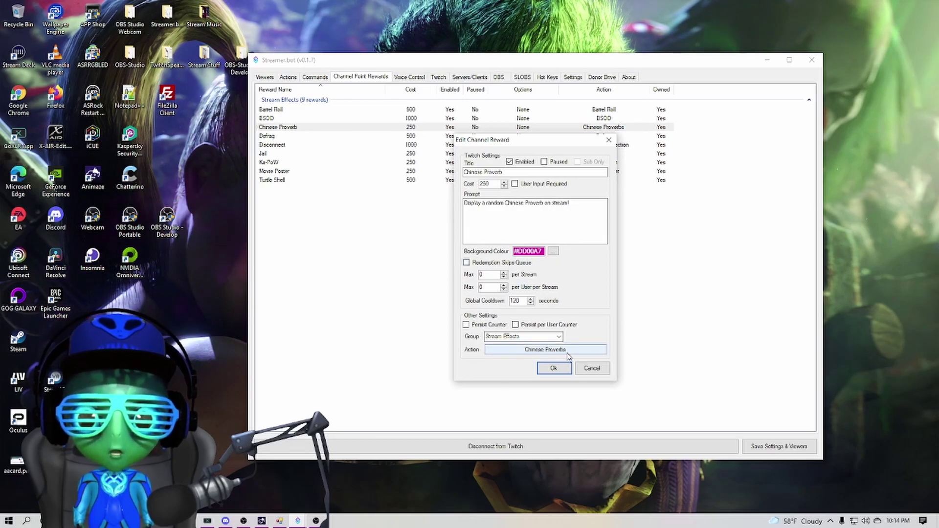
left_click(554, 368)
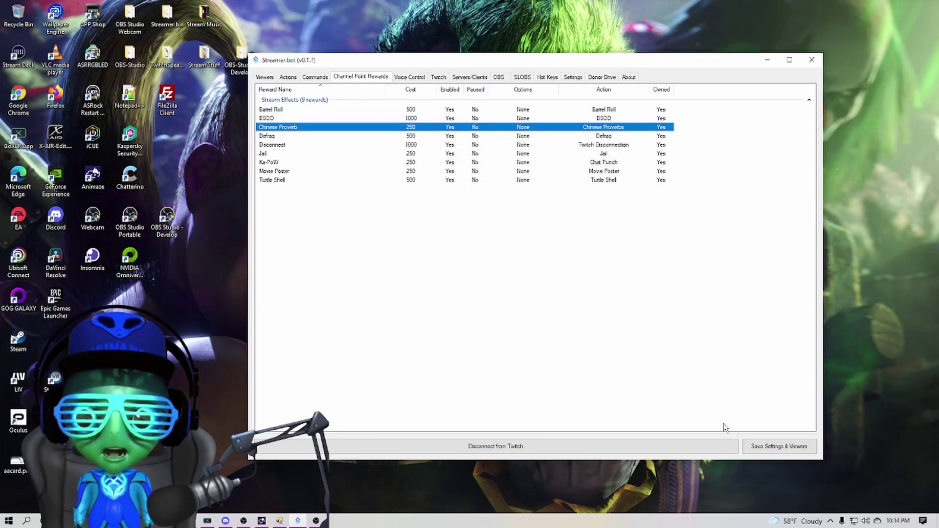
left_click(767, 449)
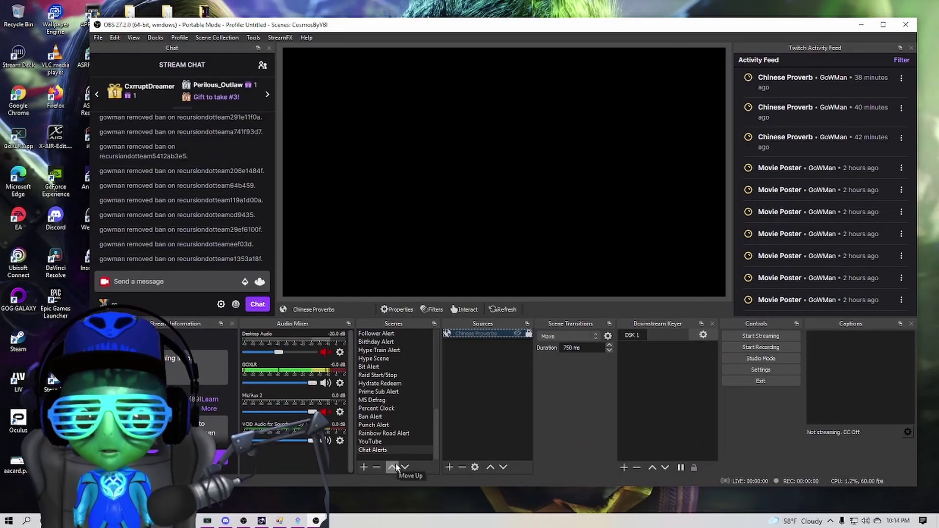
Step: In OBS, browse the channel rewards in the stream chat, redeem Chinese Proverb to test the alert, and minimize OBS
left_click(106, 303)
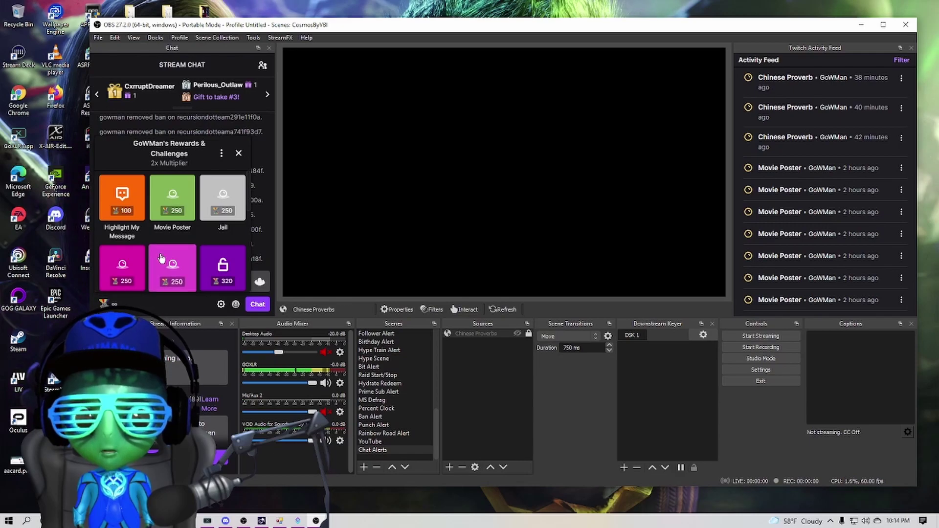
scroll(162, 258, "down", 2)
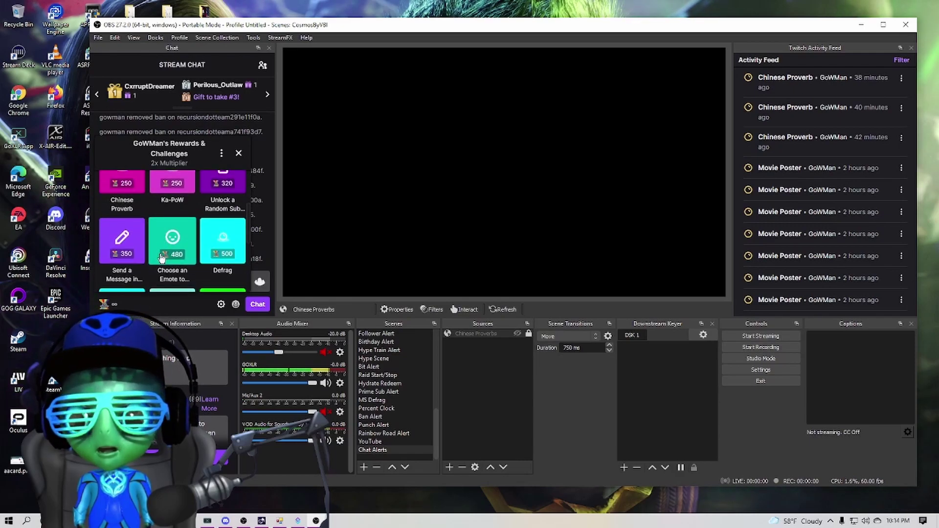
scroll(161, 259, "down", 1)
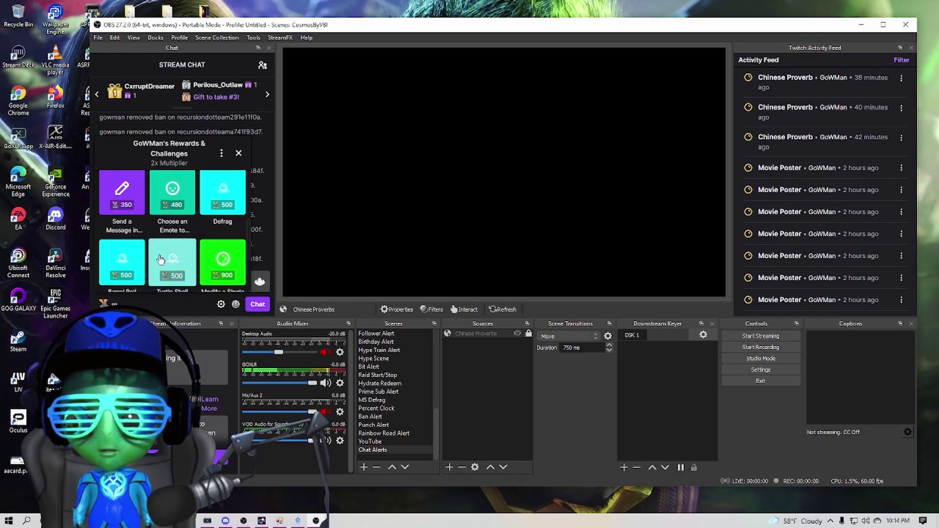
scroll(160, 256, "down", 1)
scroll(166, 252, "down", 1)
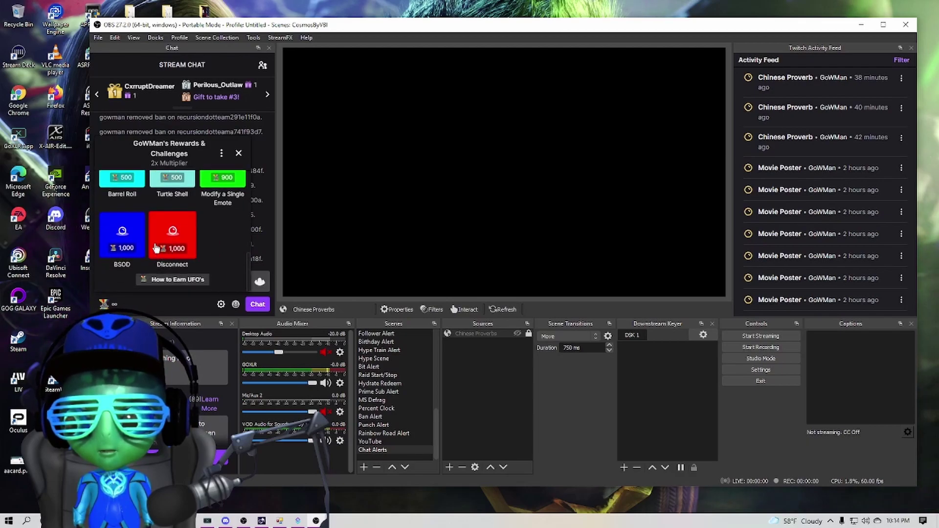
scroll(156, 248, "up", 3)
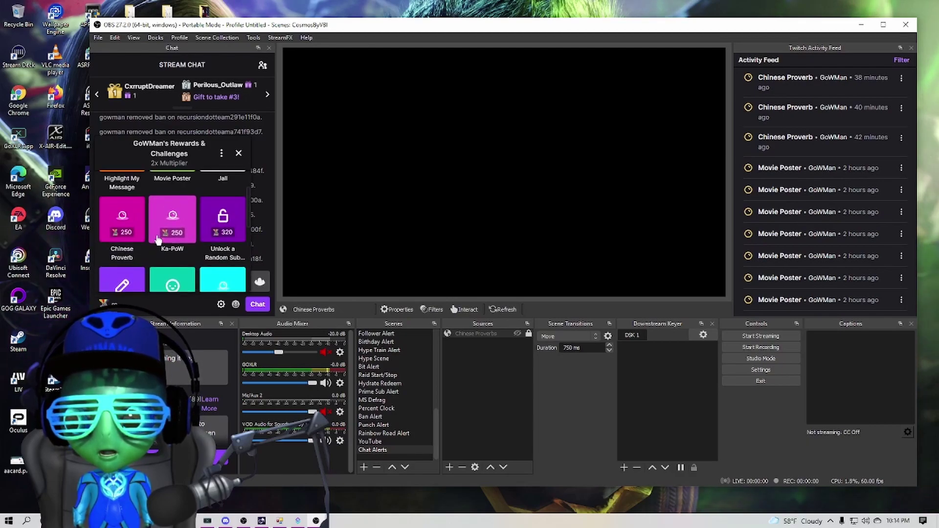
left_click(116, 230)
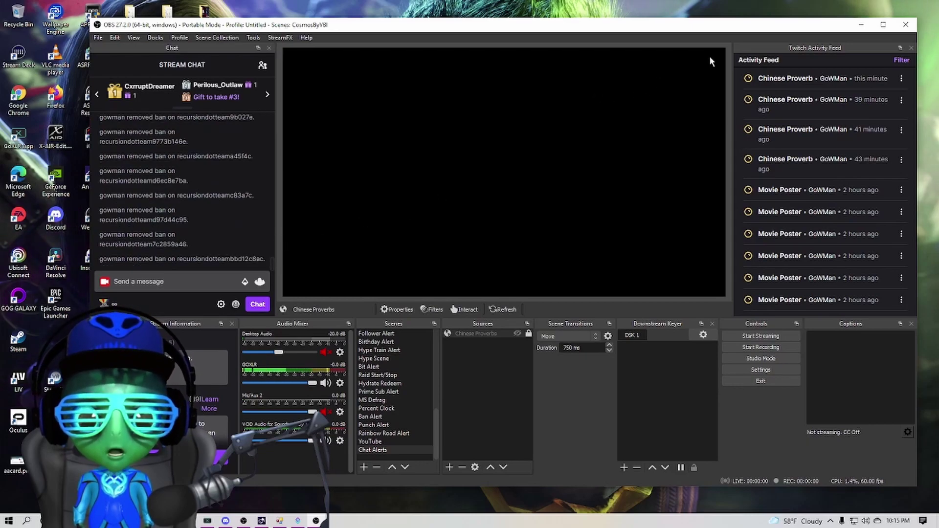
left_click(862, 23)
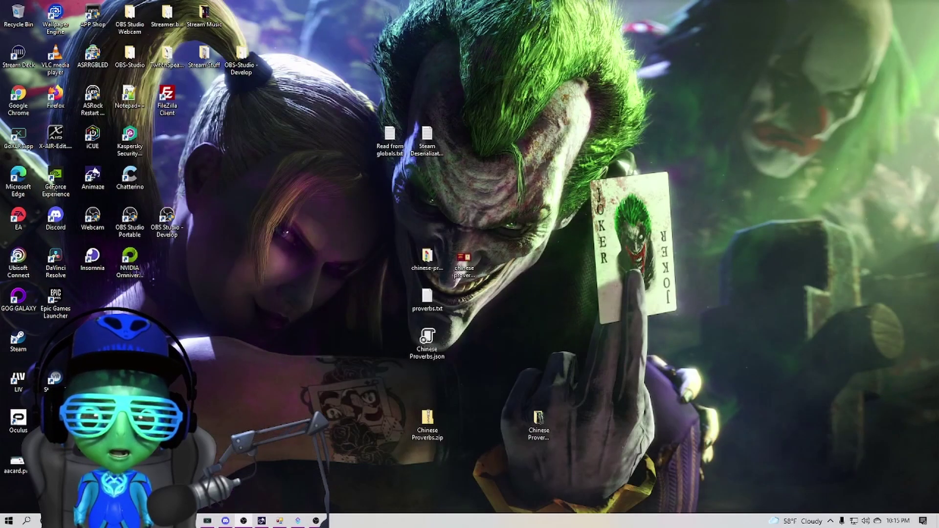